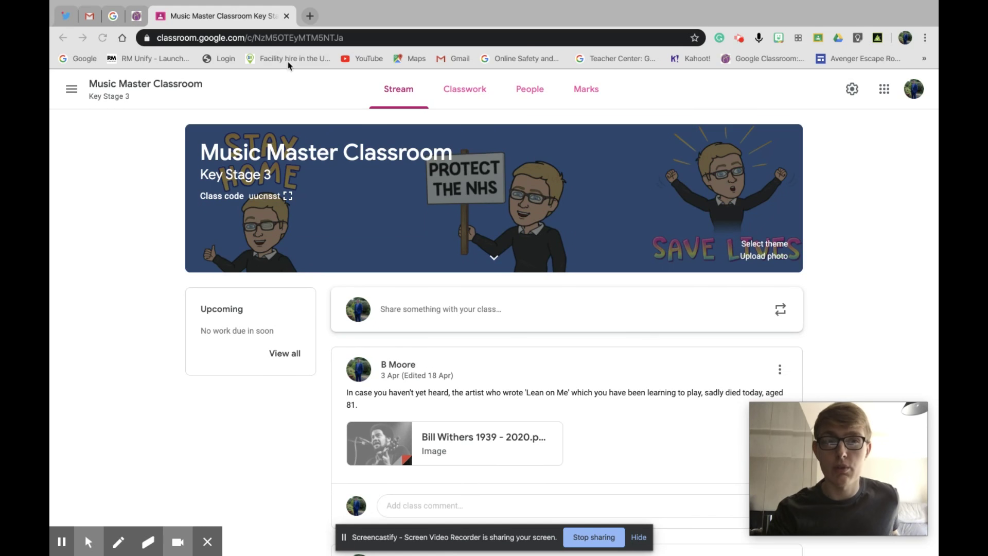
Save the Green Day O2 Arena photo from Google Images as 02.jpg, replacing the existing file.
click(113, 17)
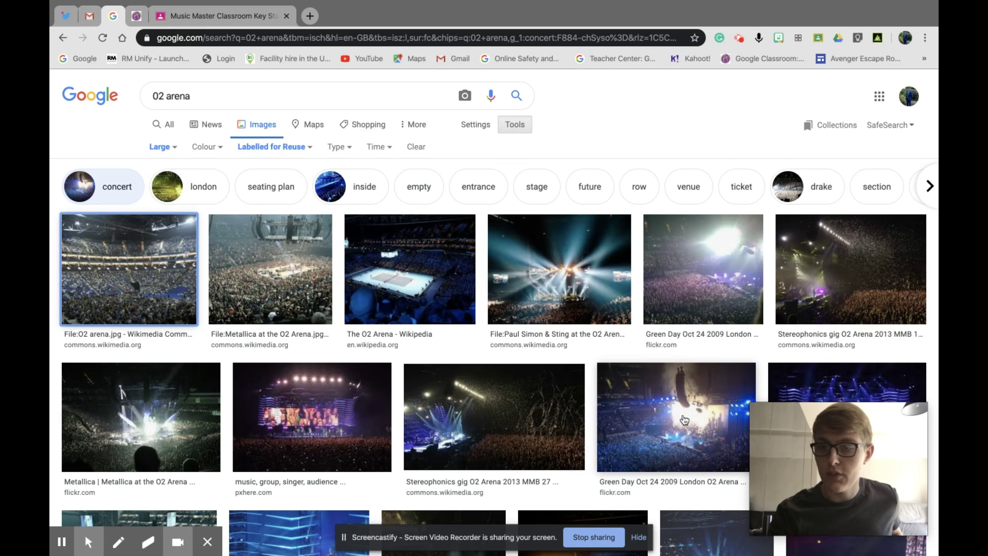
click(678, 425)
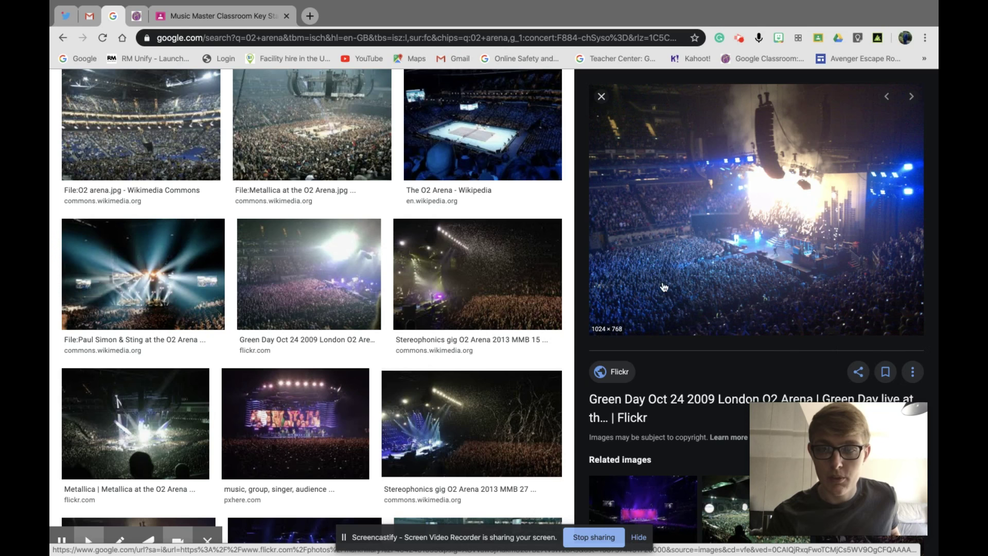
right_click(696, 256)
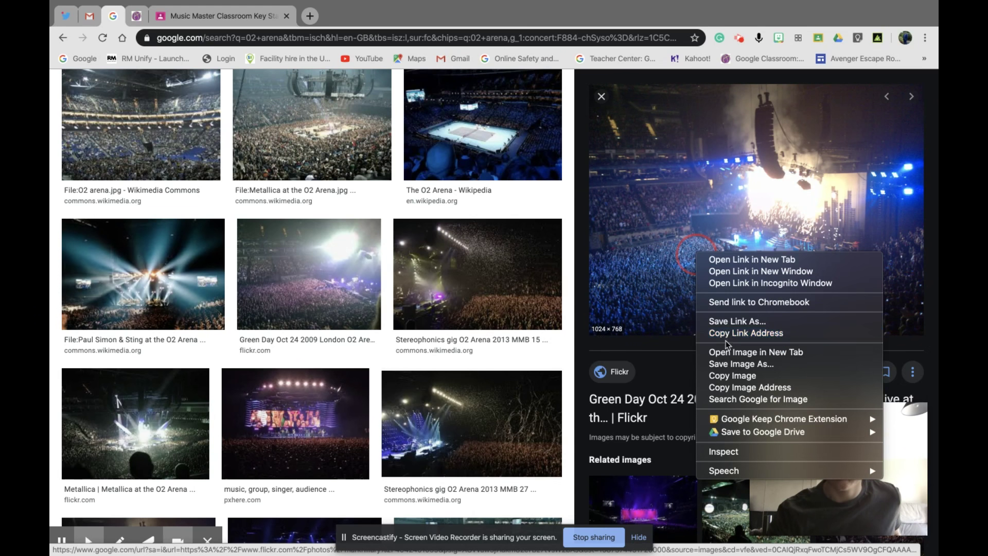
click(724, 359)
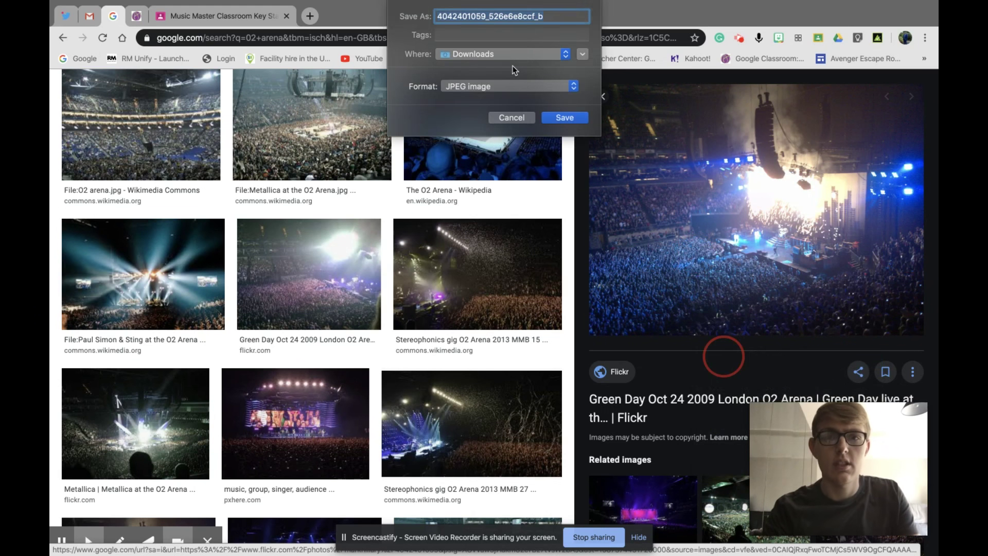
text(02)
key(Return)
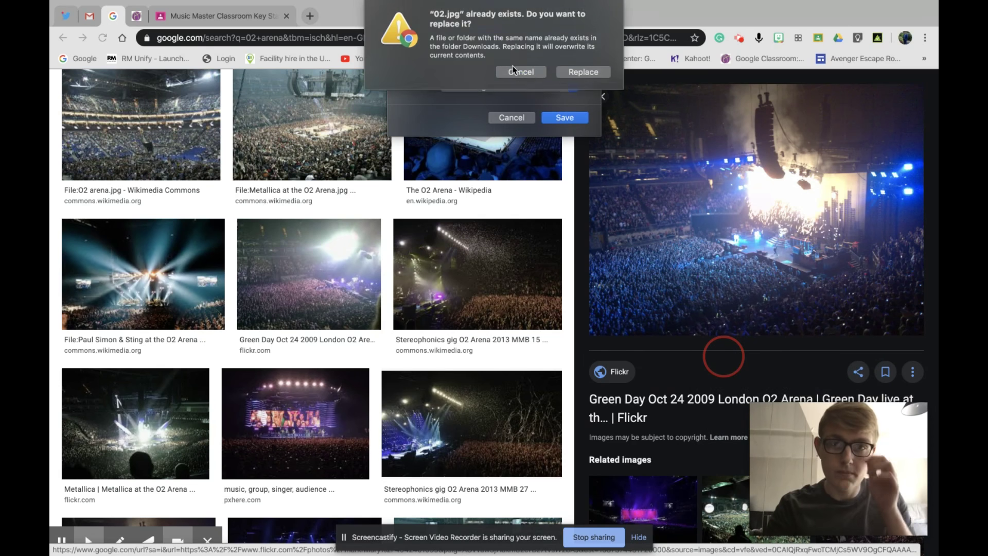
click(572, 73)
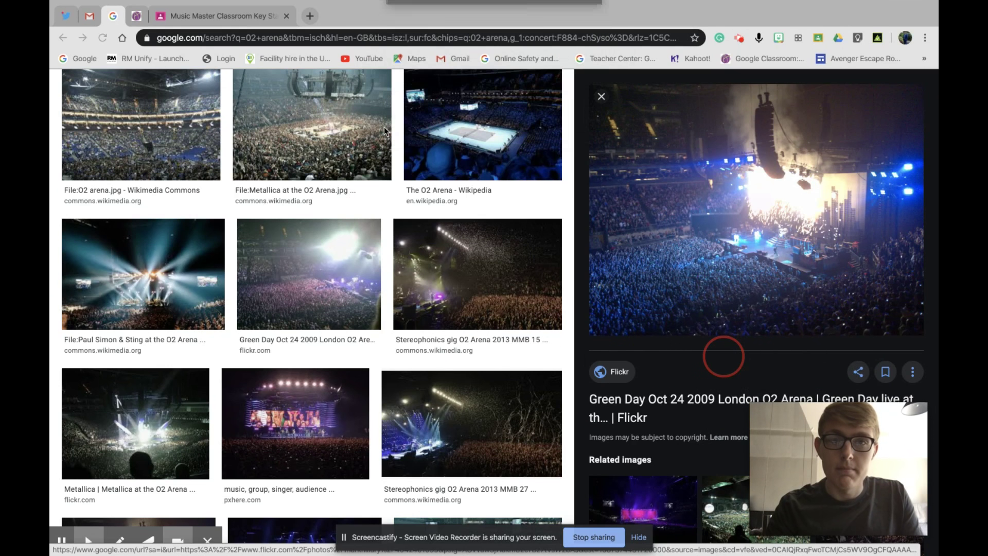
click(301, 256)
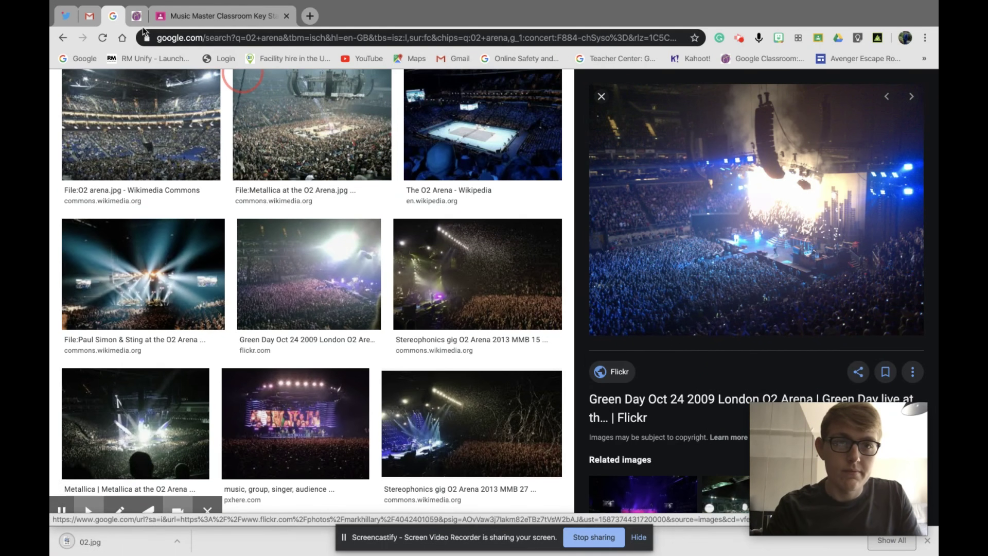
Upload 02.jpg as the Music Master Classroom banner, widening the crop to a full-width strip.
click(196, 16)
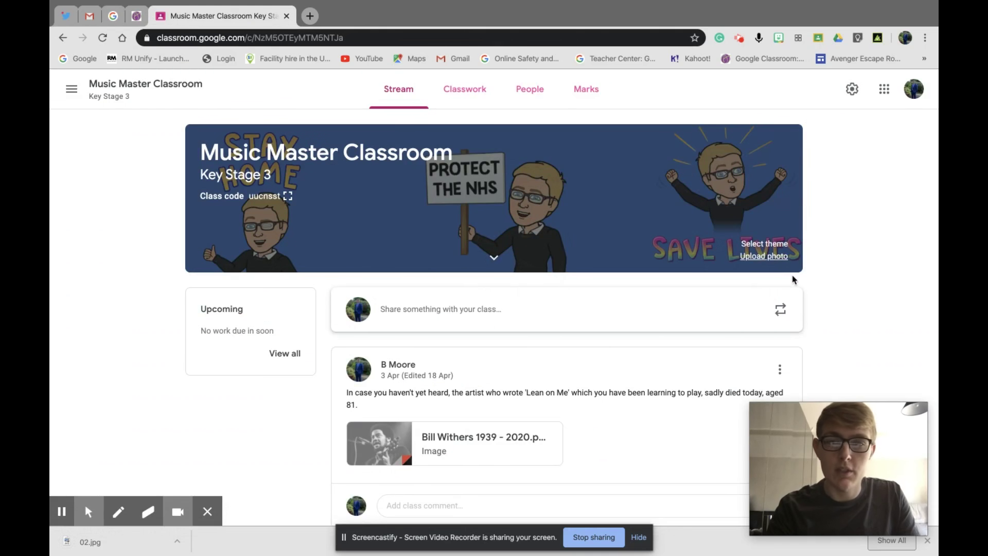
click(774, 262)
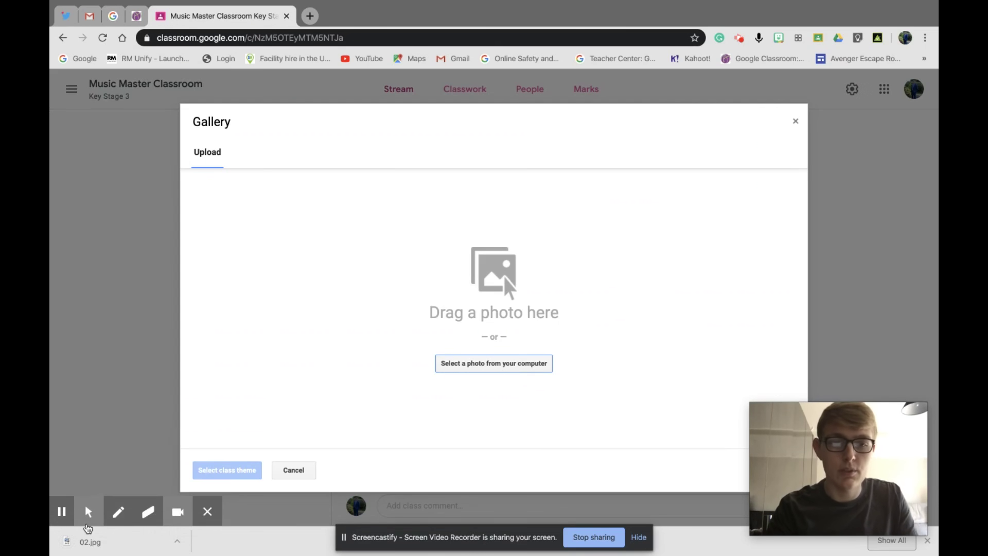
drag(68, 546, 487, 341)
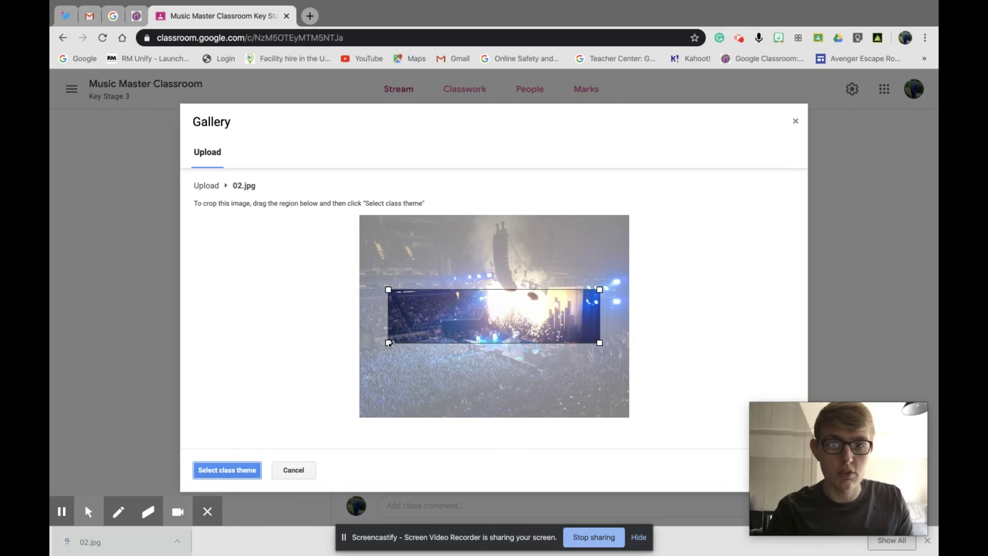
drag(389, 342, 348, 383)
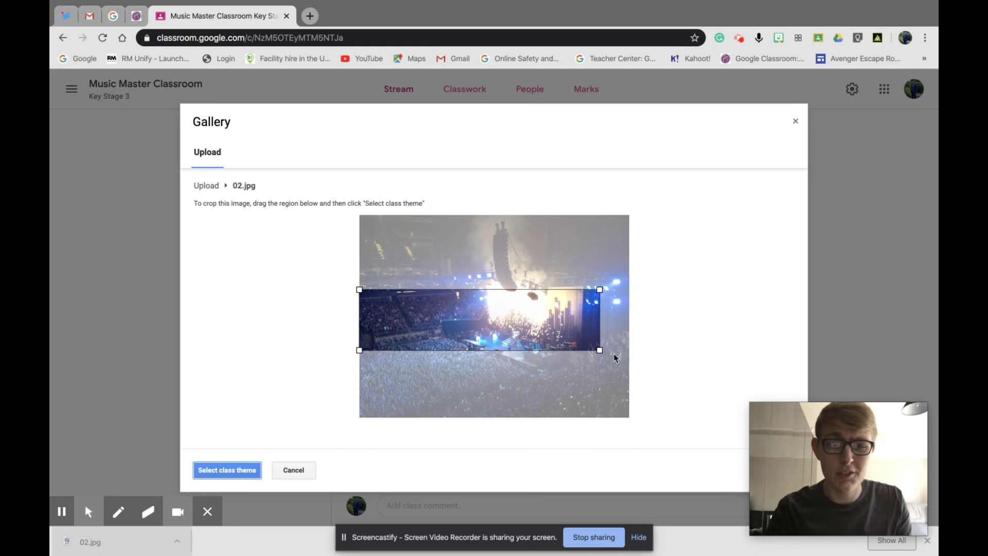
mouse_move(601, 351)
mouse_down()
mouse_move(653, 392)
mouse_move(609, 329)
mouse_move(612, 353)
mouse_up()
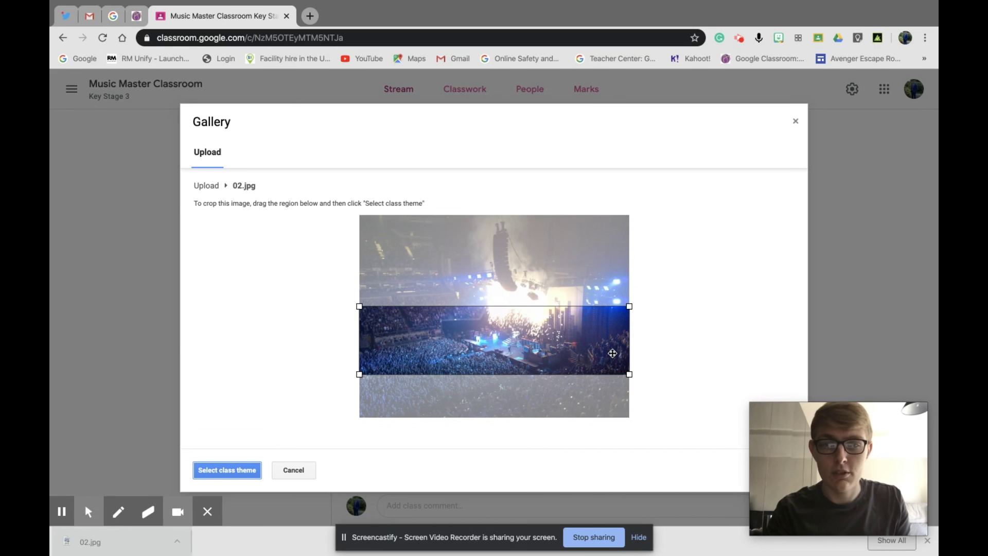
click(244, 474)
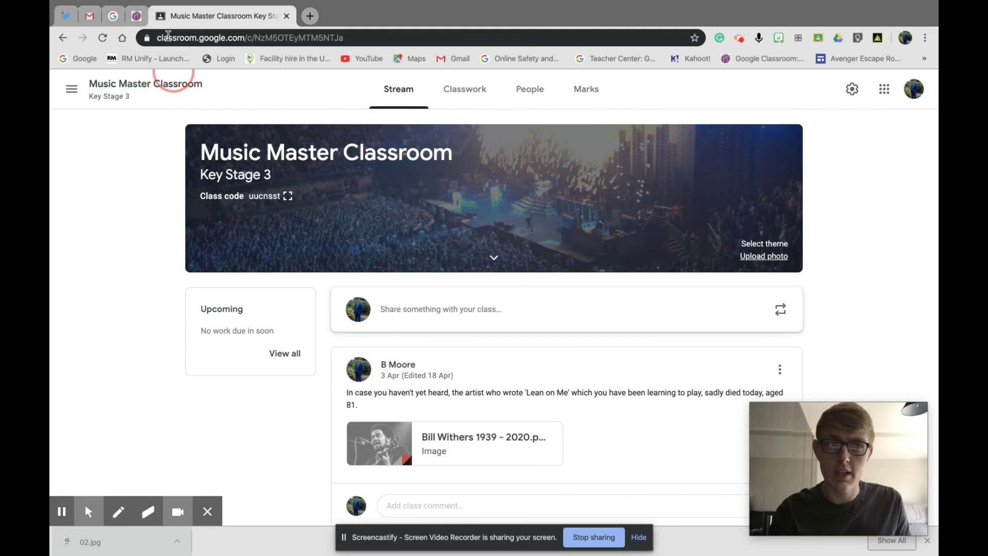
Make a copy of Alice Keeler's header template via the alicekeeler.com/gcheader link.
click(136, 16)
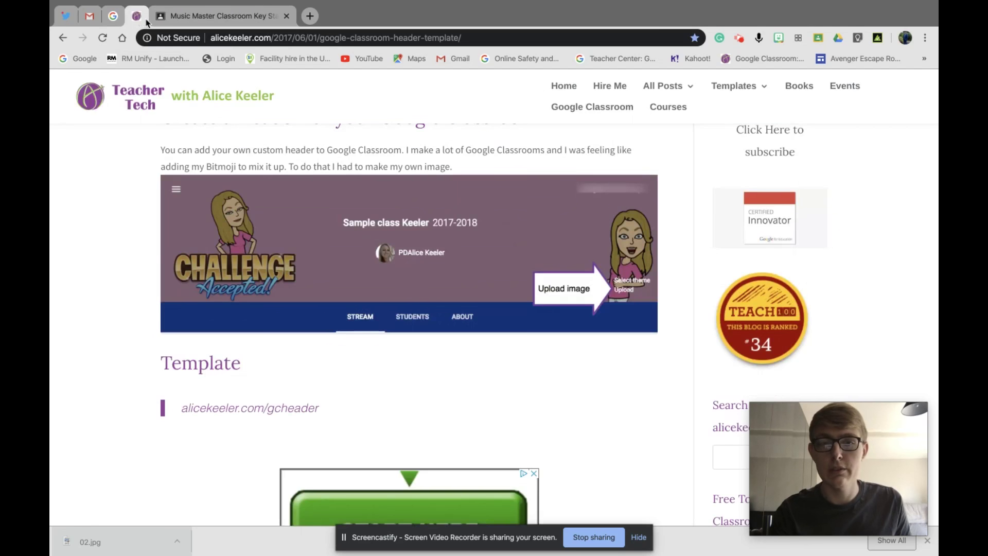
click(279, 411)
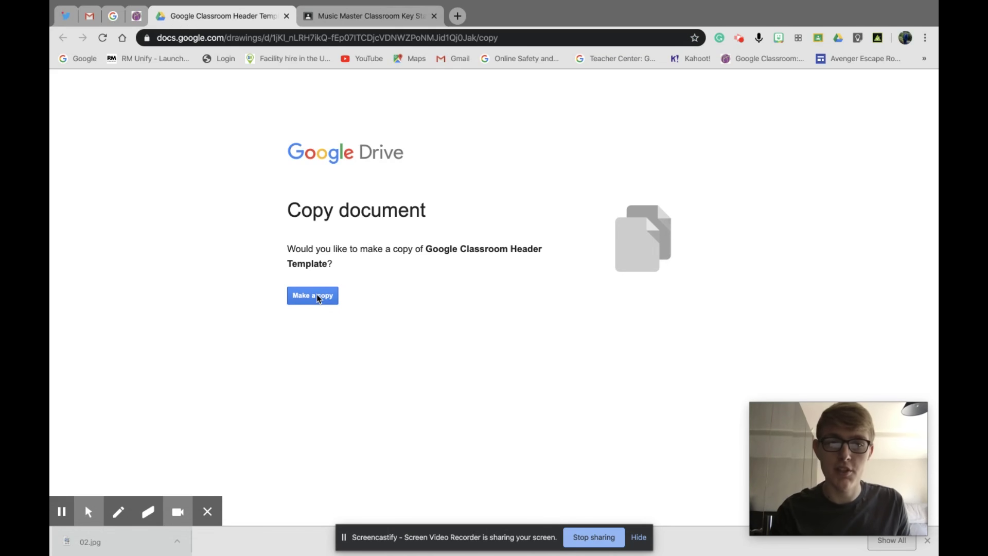
click(317, 294)
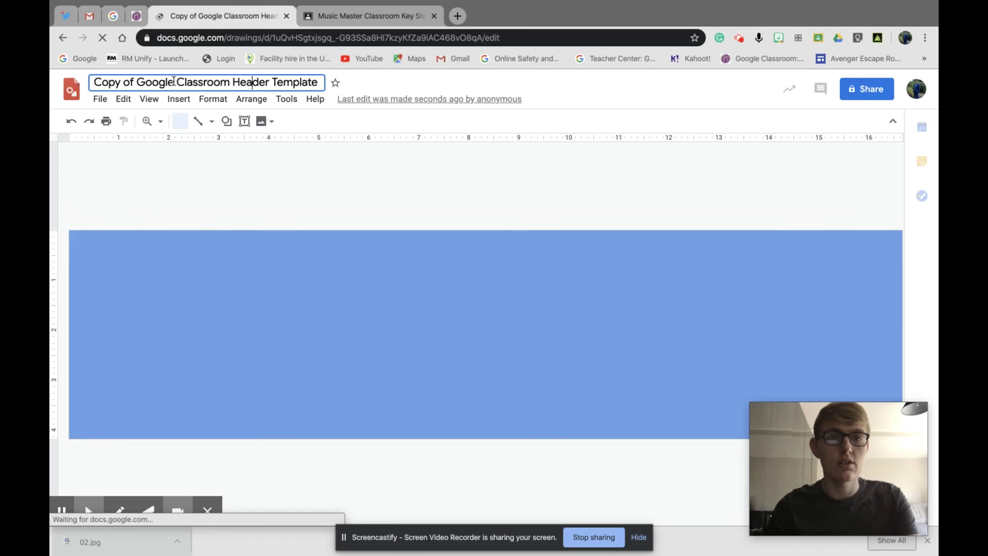
Rename the drawing to 'Google Classroom Header'.
drag(139, 82, 52, 74)
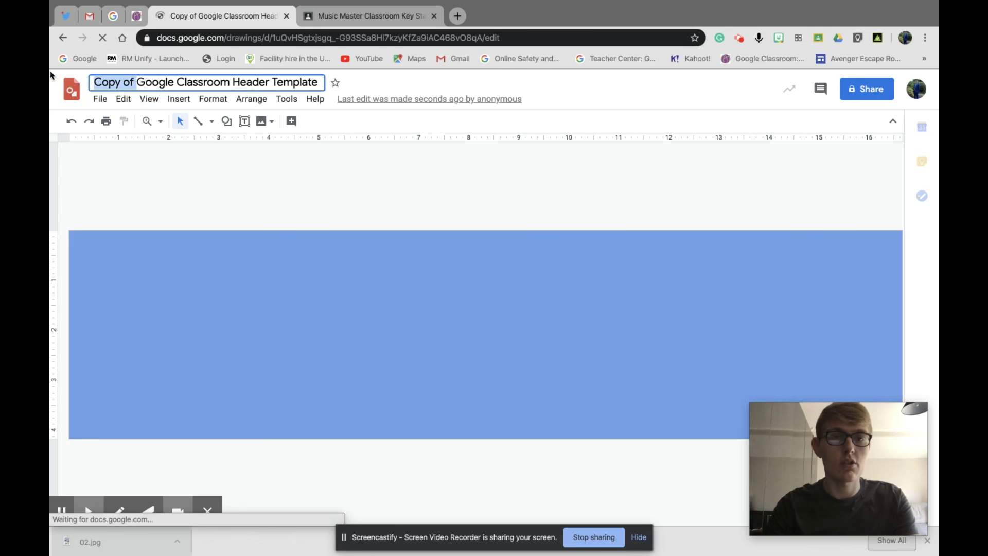
key(BackSpace)
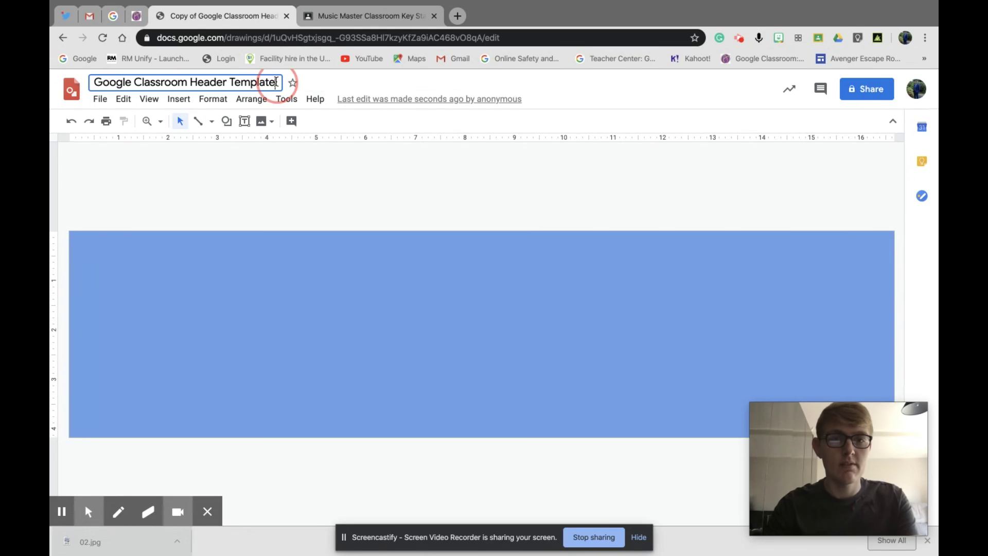
key(BackSpace)
key(BackSpace)
key(BackSpace)
key(BackSpace)
key(BackSpace)
key(BackSpace)
key(BackSpace)
key(BackSpace)
key(BackSpace)
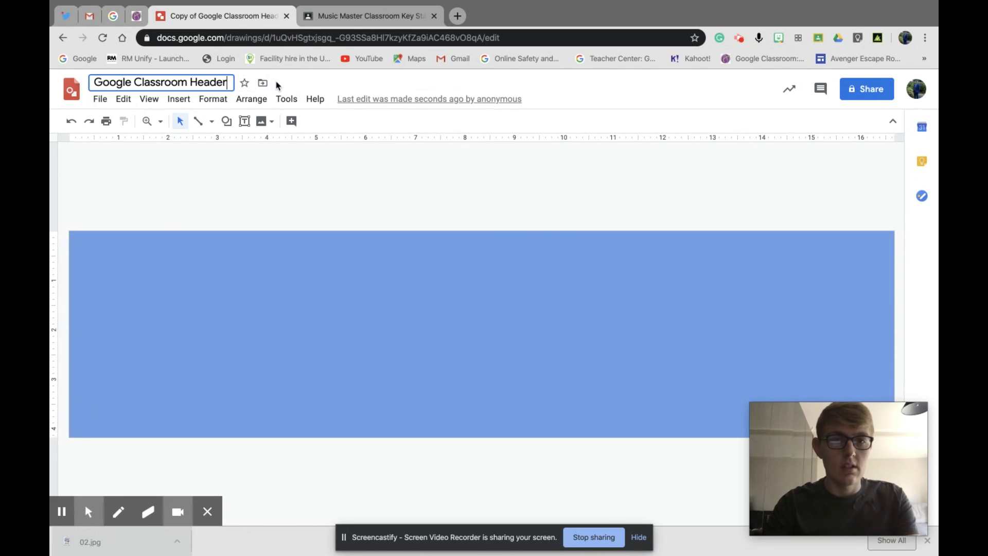
key(Return)
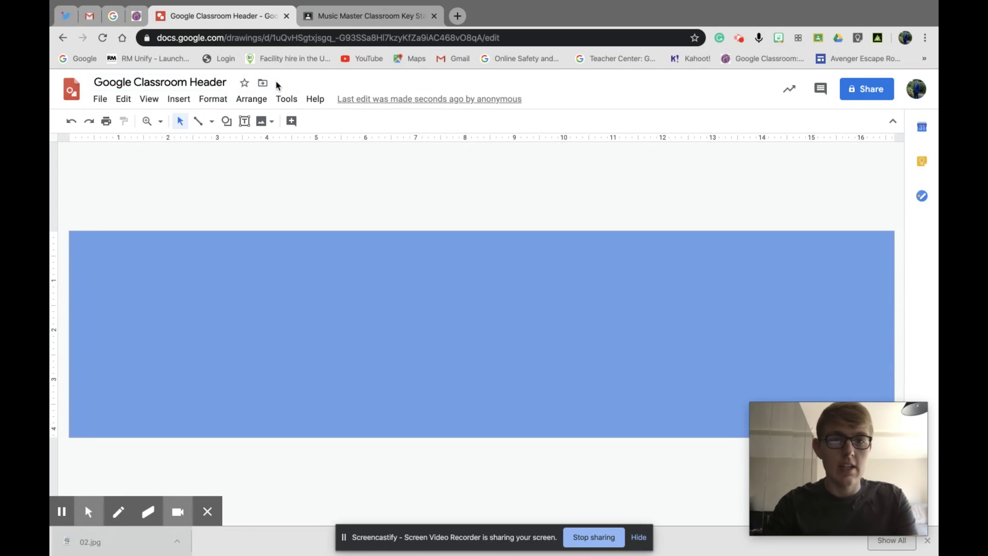
Change the drawing's background to very light blue.
right_click(398, 346)
mouse_move(443, 268)
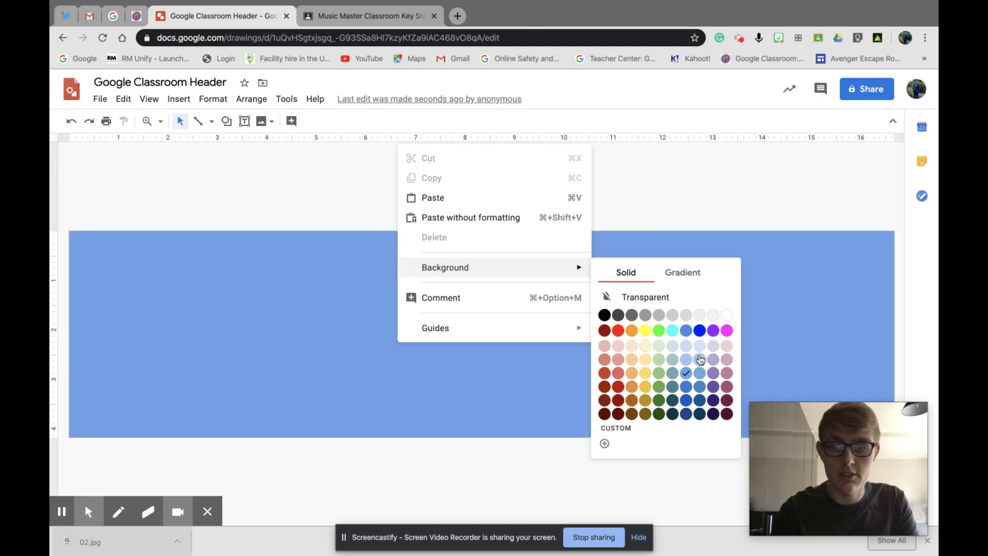
click(700, 346)
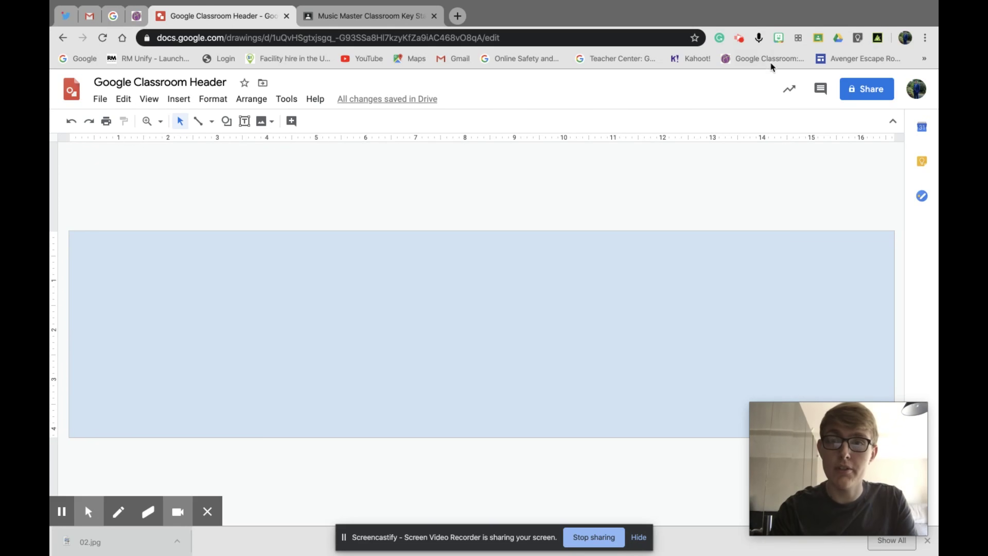
Place the 'welcome' Bitmoji at the banner's left end and draw a text box beside it.
click(779, 39)
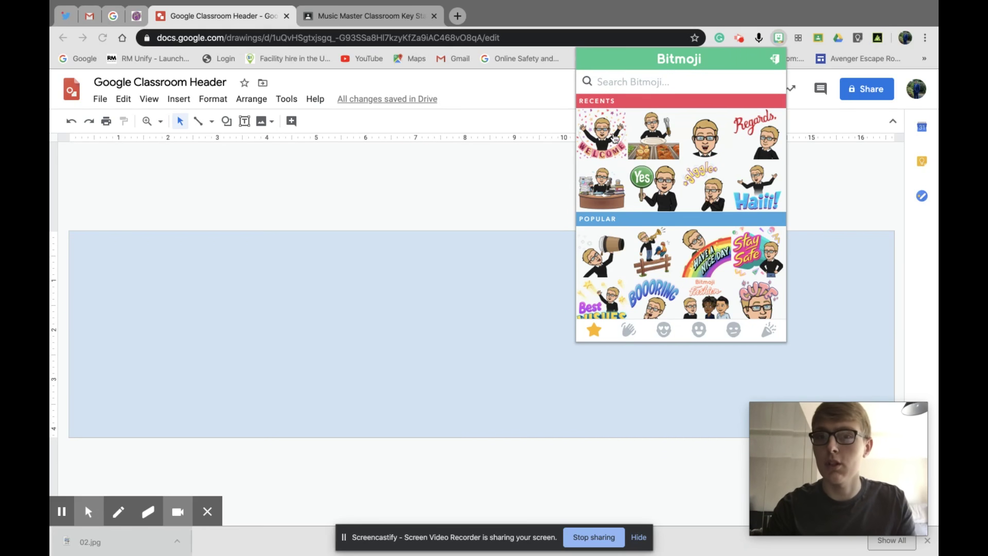
text(welcome)
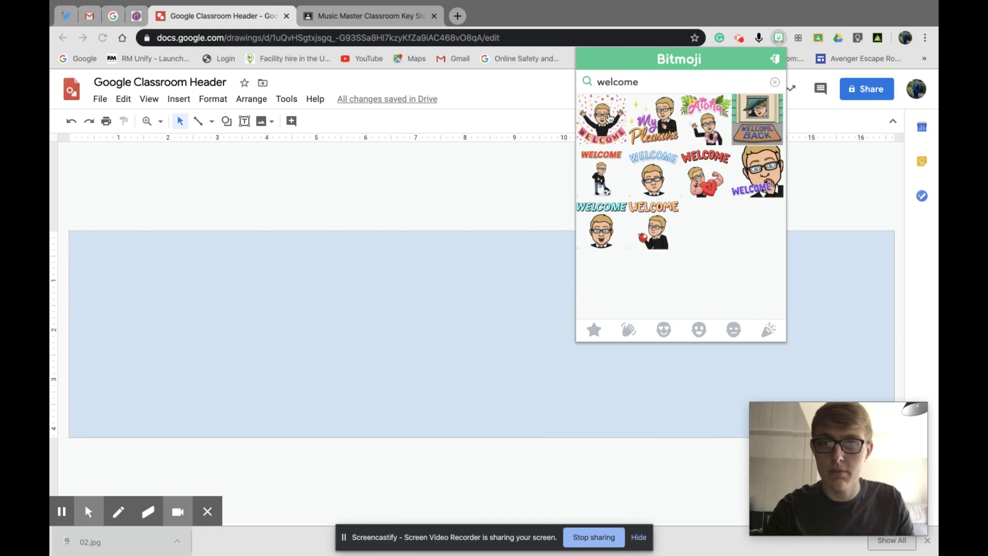
drag(608, 119, 157, 324)
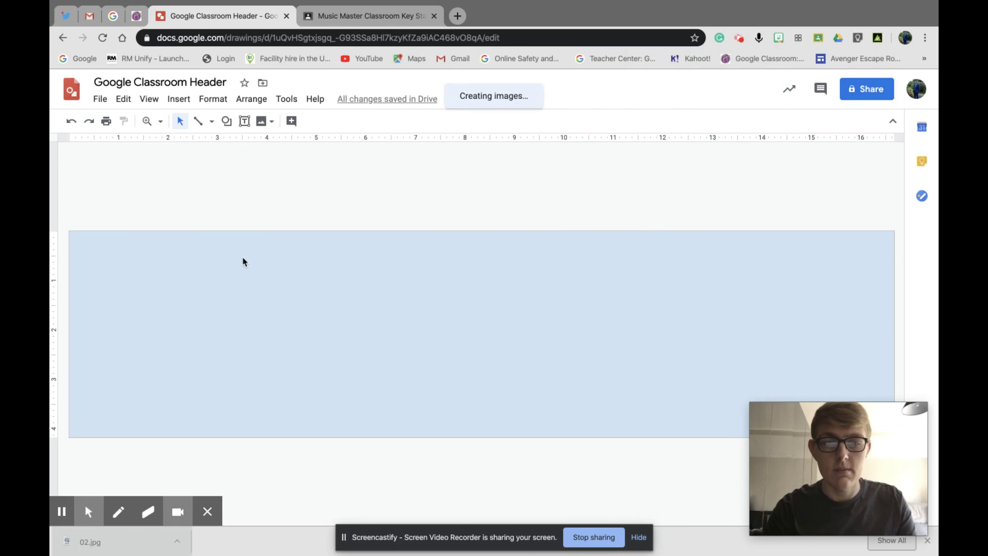
drag(221, 354, 137, 267)
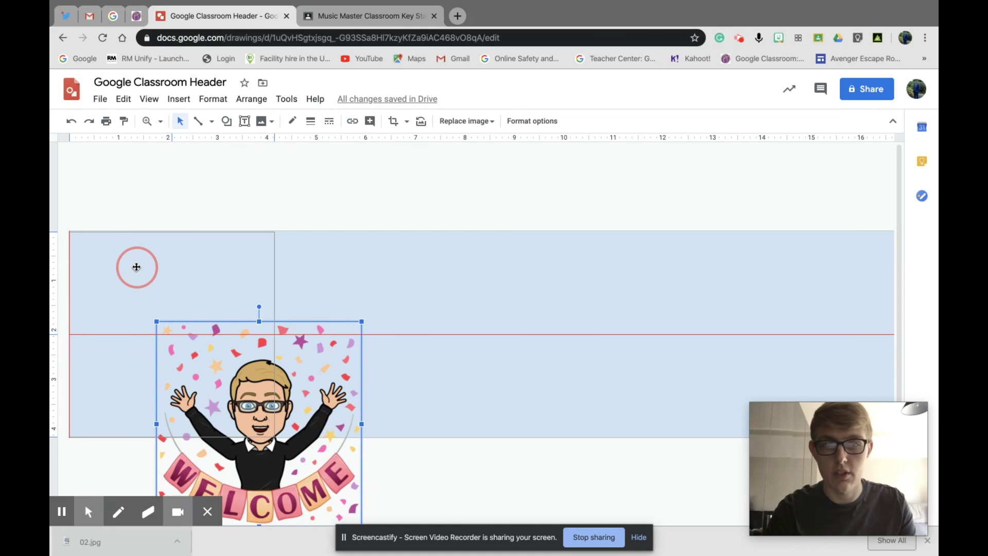
drag(136, 267, 136, 267)
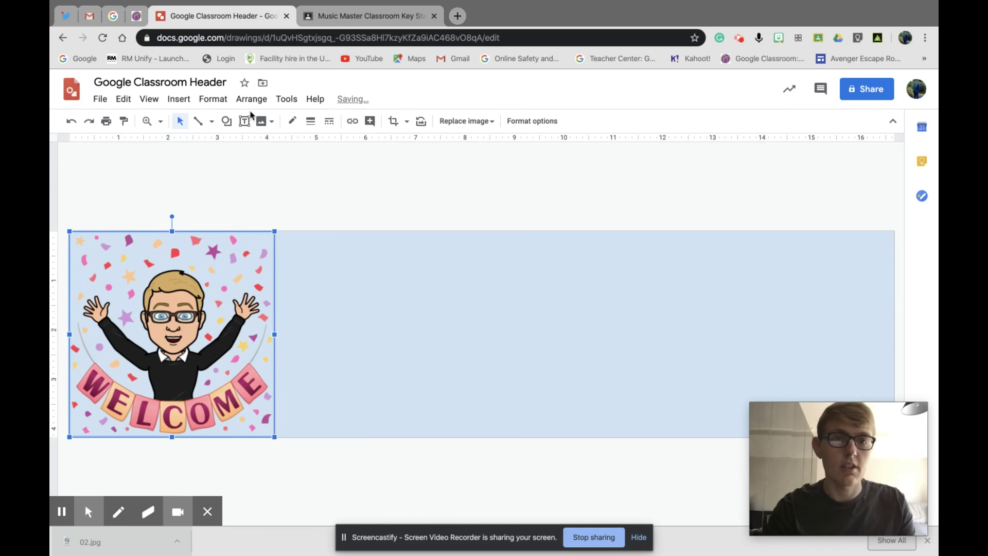
click(245, 121)
drag(290, 239, 592, 432)
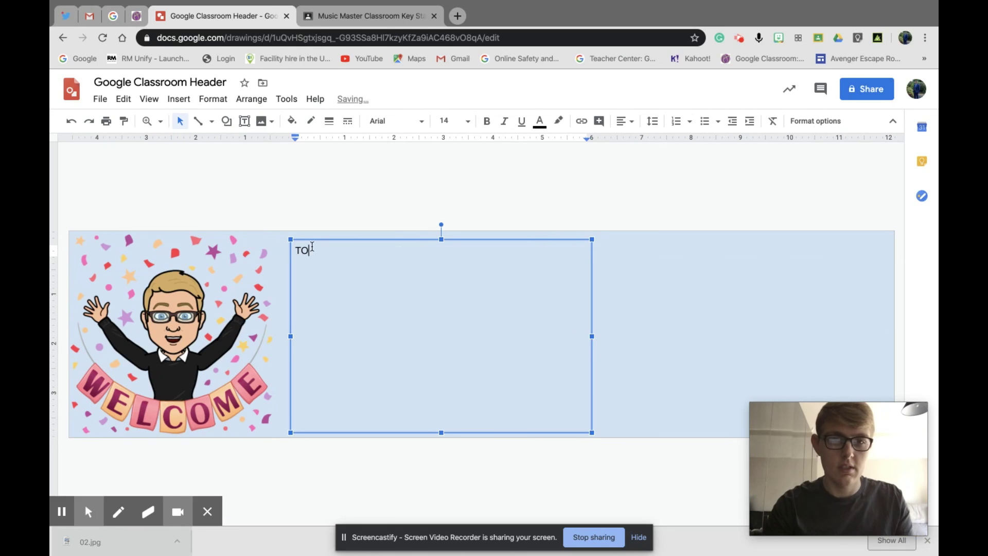
Format the TO text as bold, white, 200-point.
drag(313, 250, 283, 245)
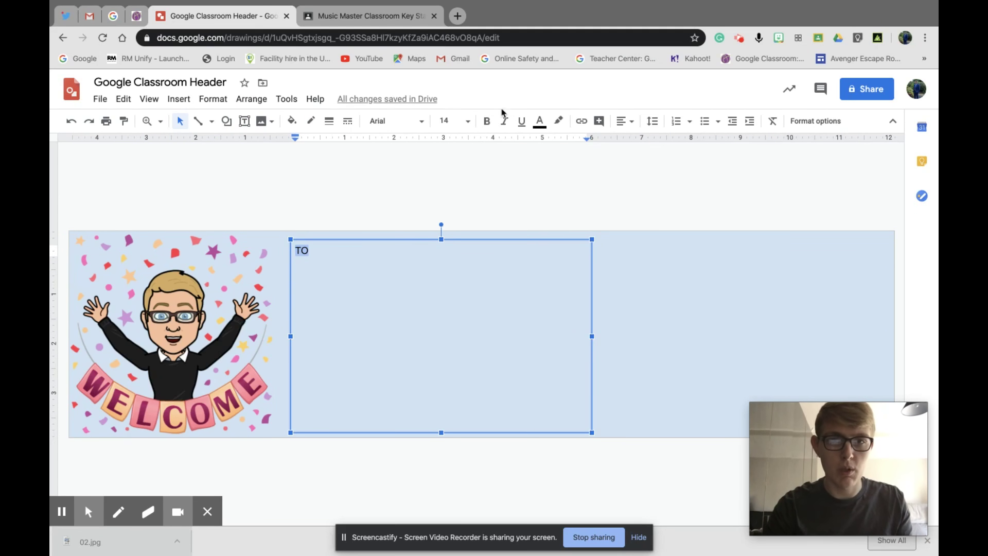
click(486, 121)
click(544, 121)
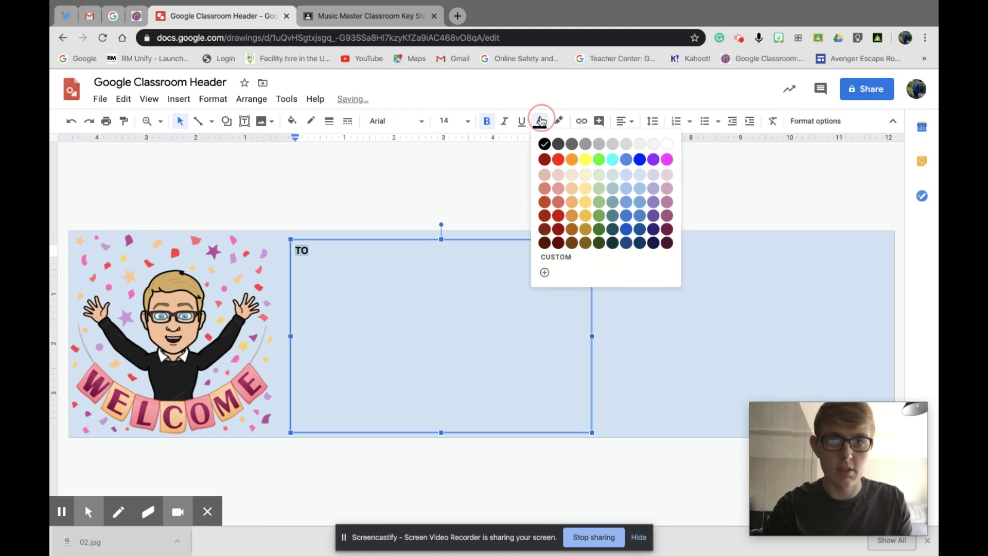
click(661, 141)
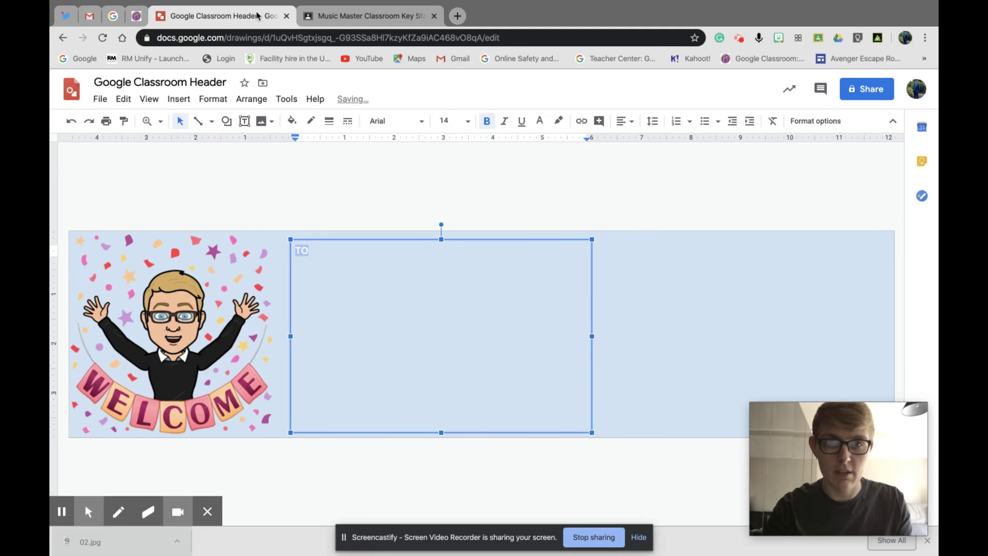
click(446, 119)
text(200)
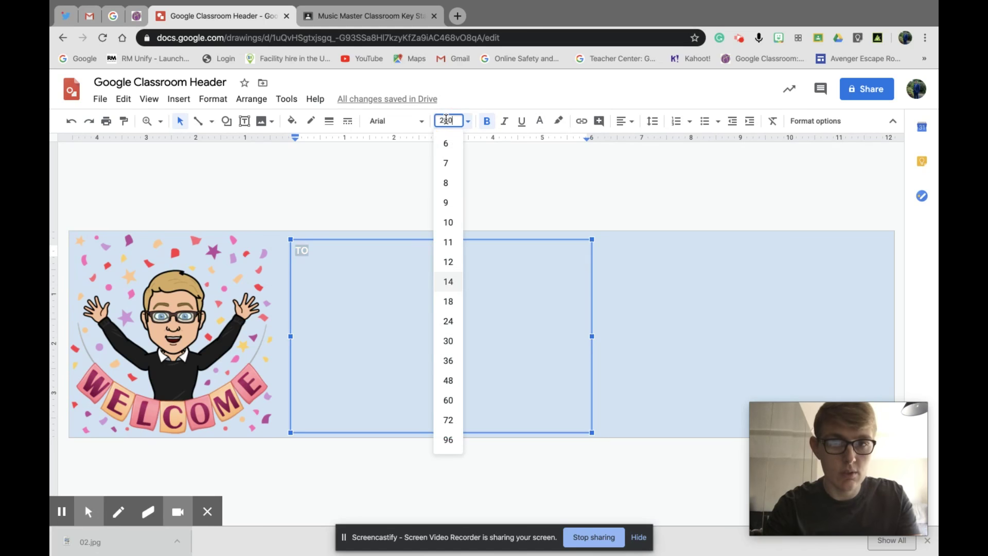
key(Return)
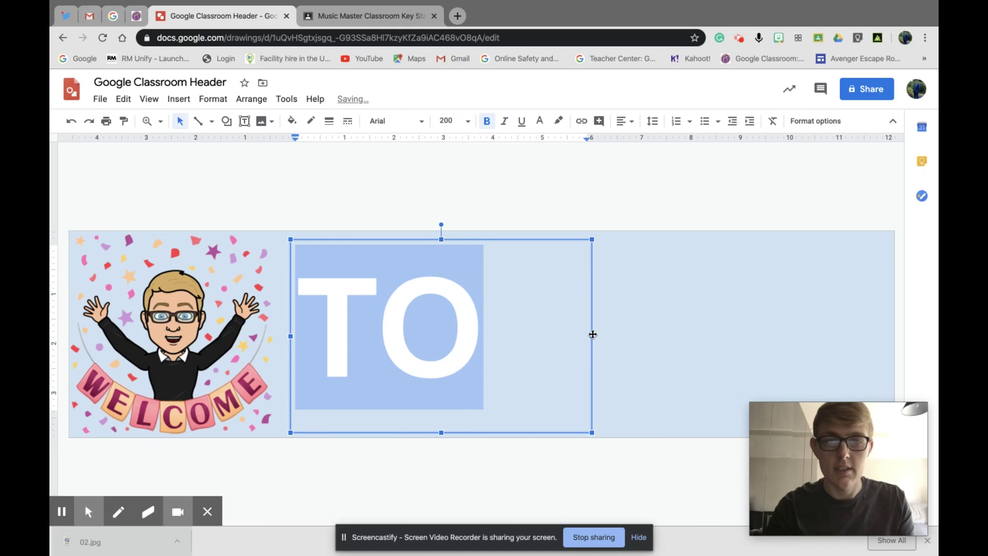
Narrow the TO text box and move it toward the banner's centre.
drag(591, 335, 499, 334)
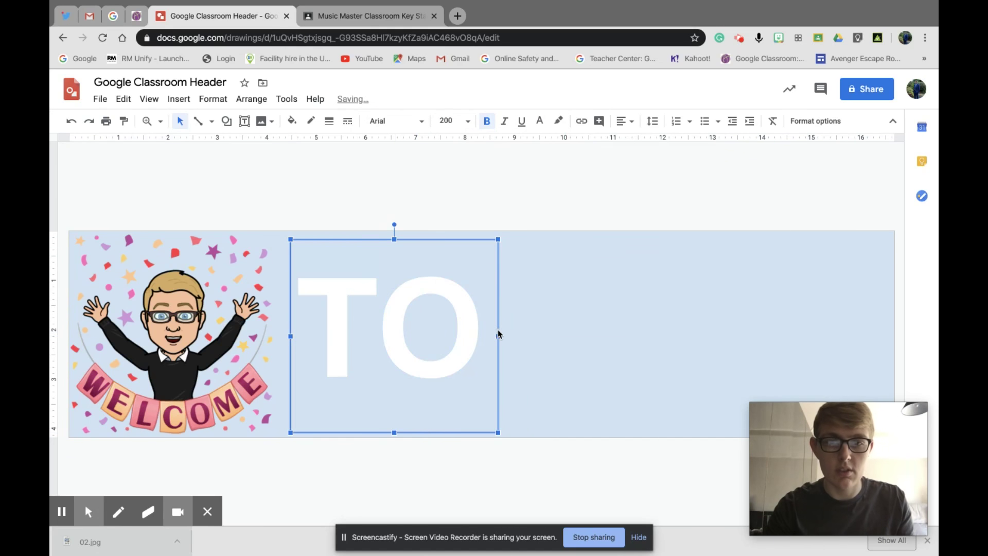
drag(450, 237, 539, 237)
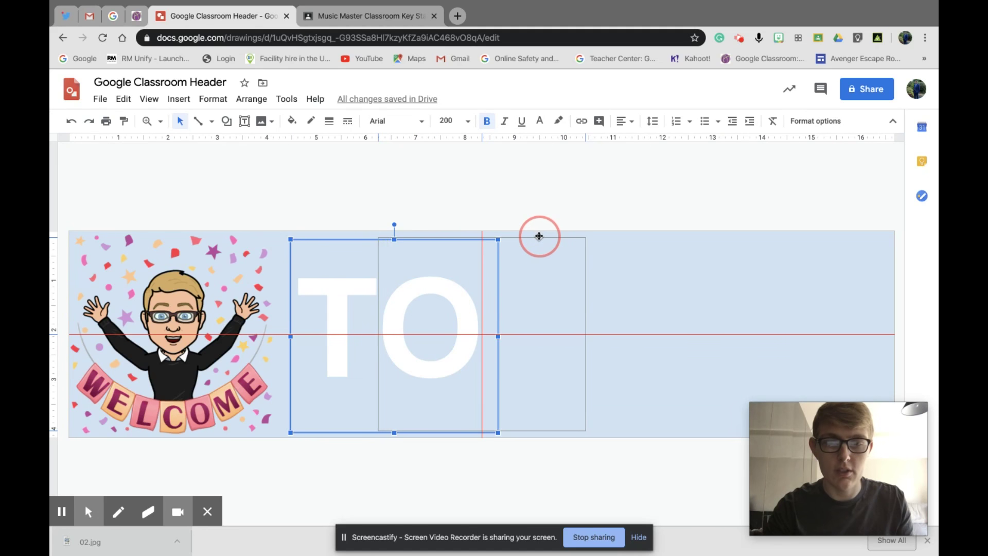
drag(539, 236, 538, 236)
Search Bitmoji for 'music' and drop the purple MUSIC sticker at the banner's right end.
click(597, 166)
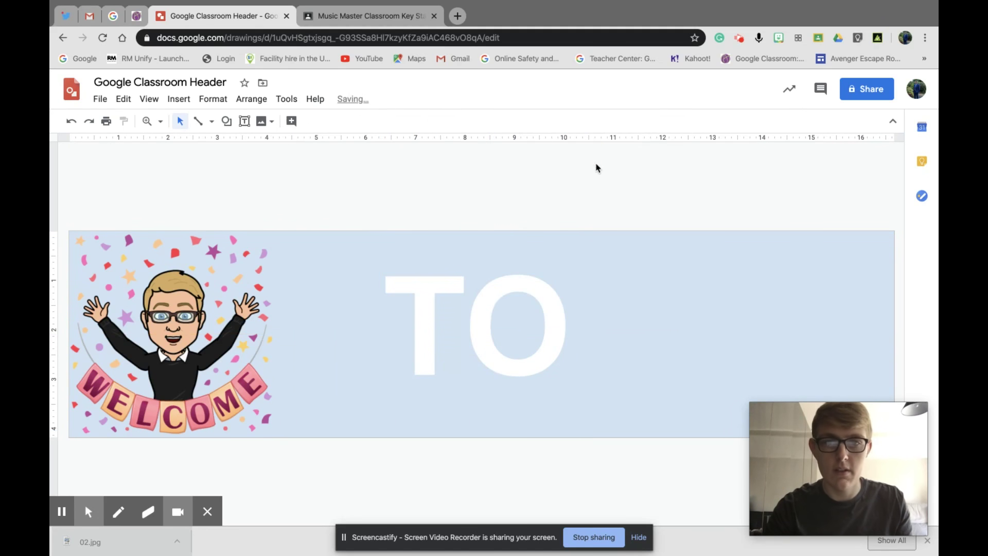
click(778, 39)
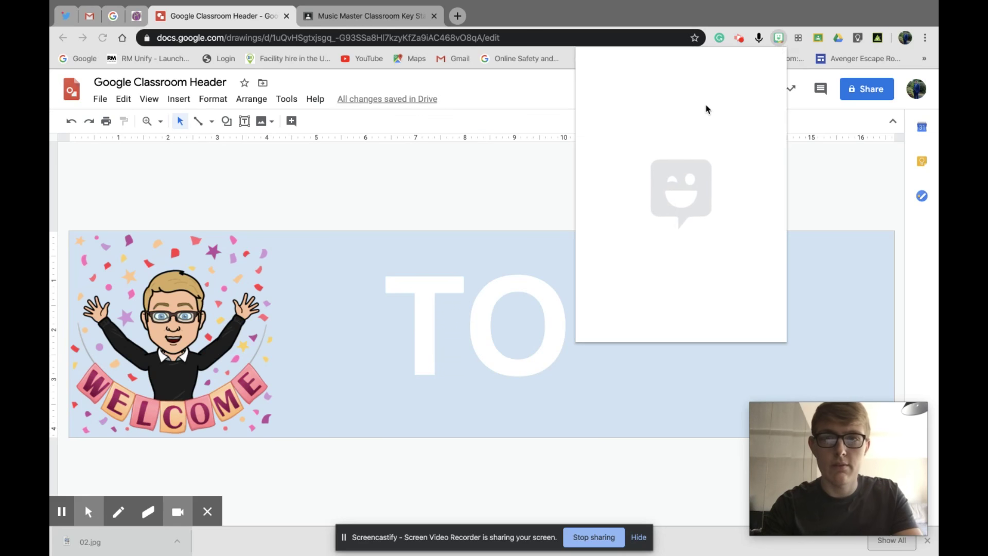
text(mis)
key(BackSpace)
key(BackSpace)
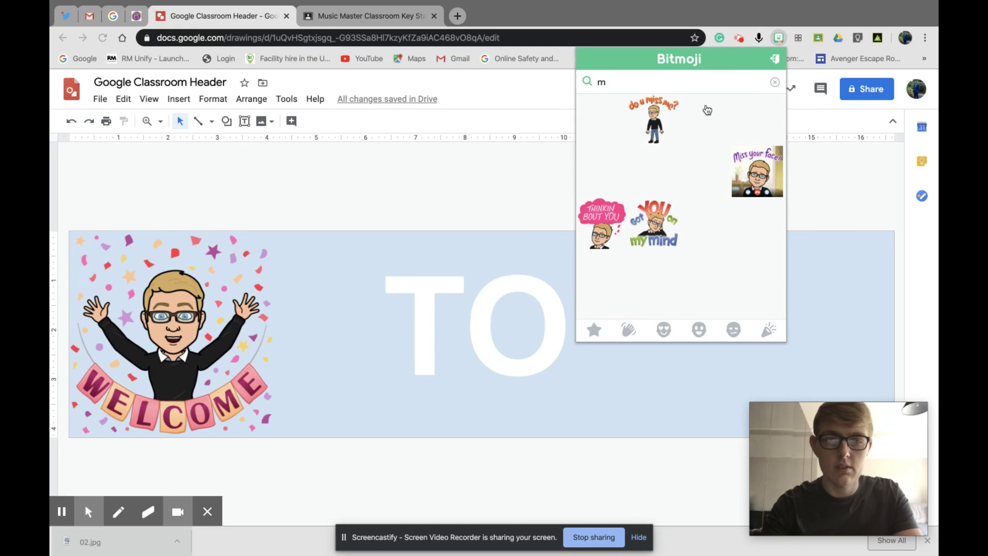
text(usic)
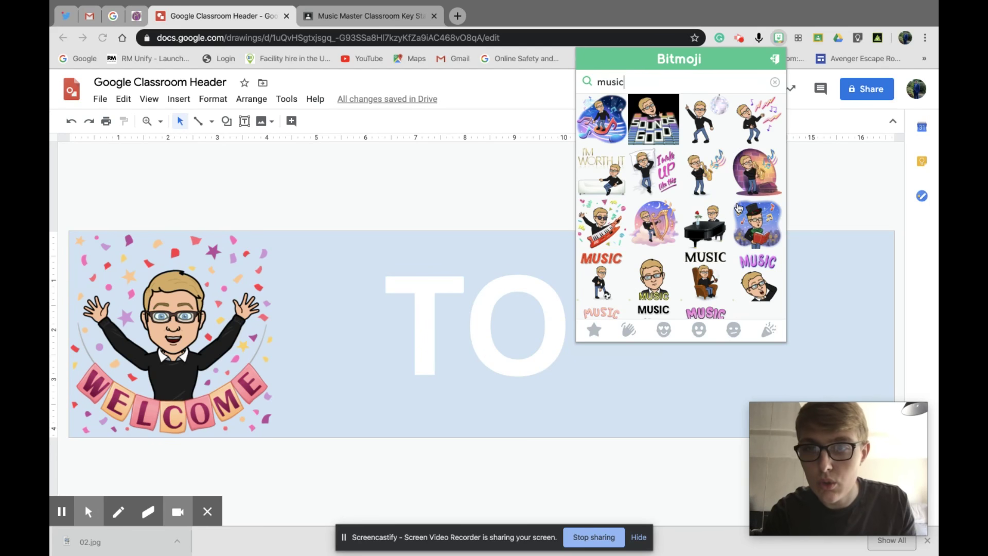
drag(759, 265, 699, 255)
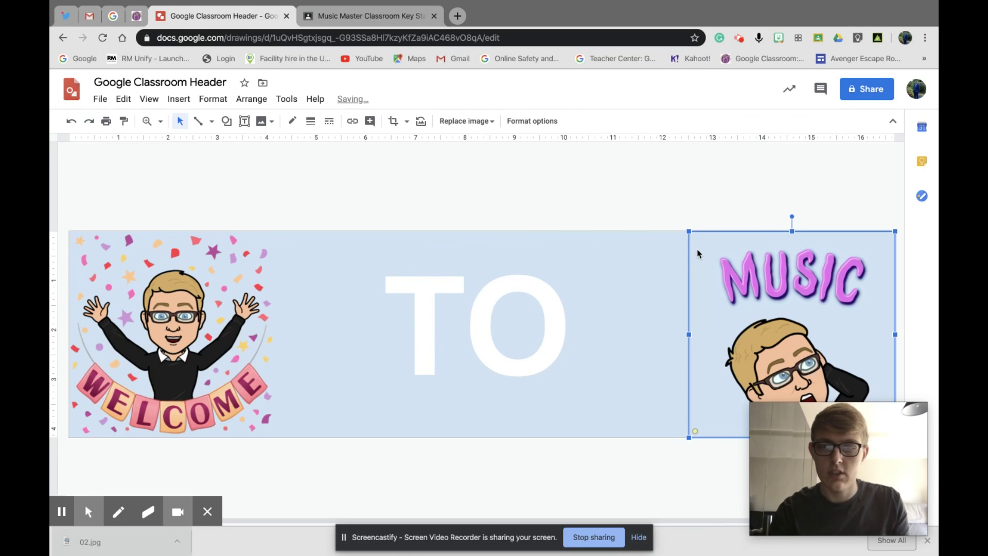
Download the Google Classroom Header drawing as a PNG image (.png).
click(657, 213)
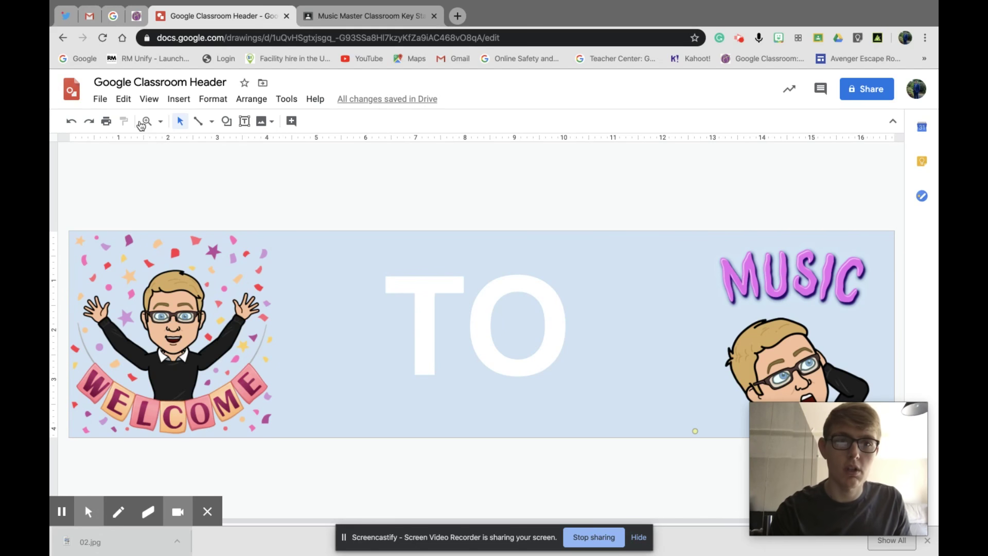
click(101, 100)
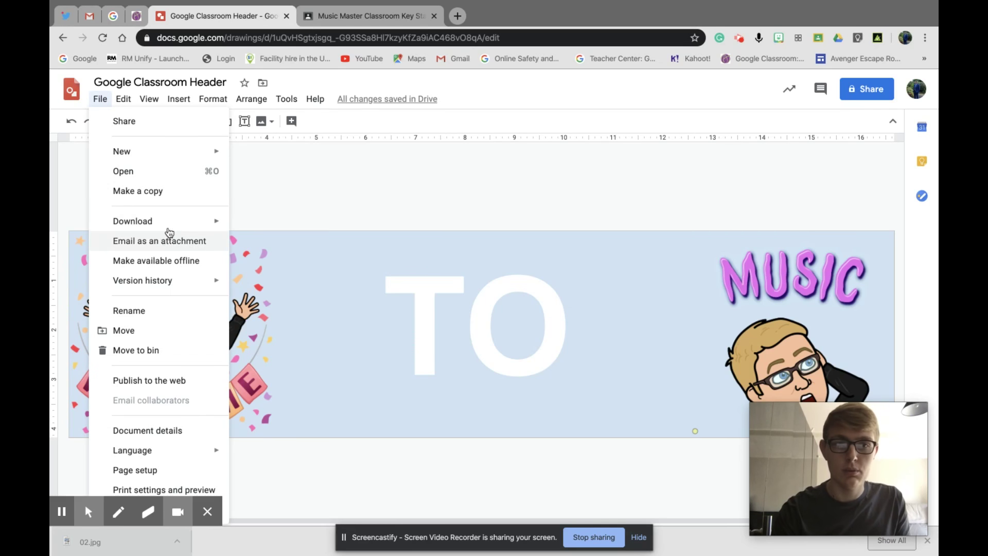
mouse_move(174, 218)
click(255, 263)
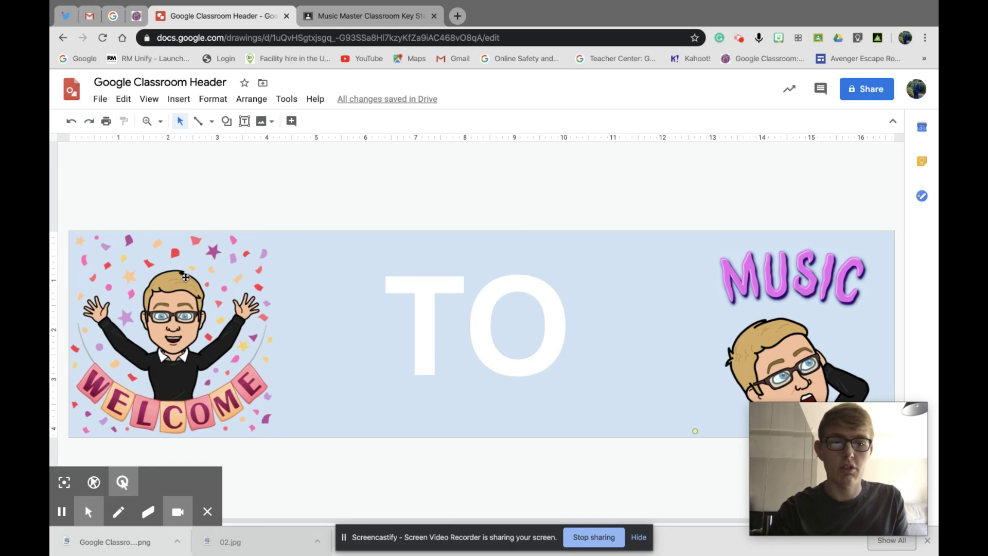
Upload Google Classroom Header.png as the banner photo and widen the crop to the whole header.
click(338, 15)
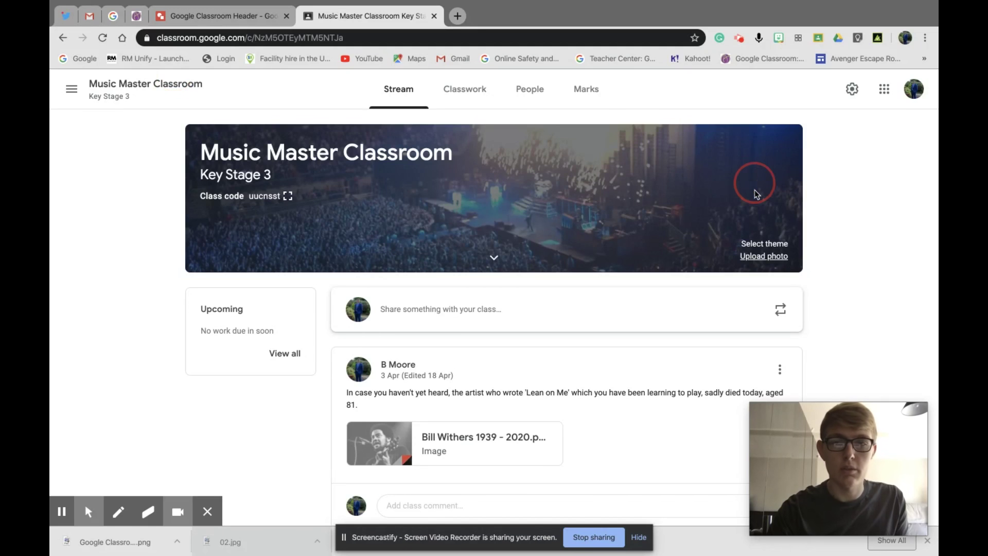
click(765, 256)
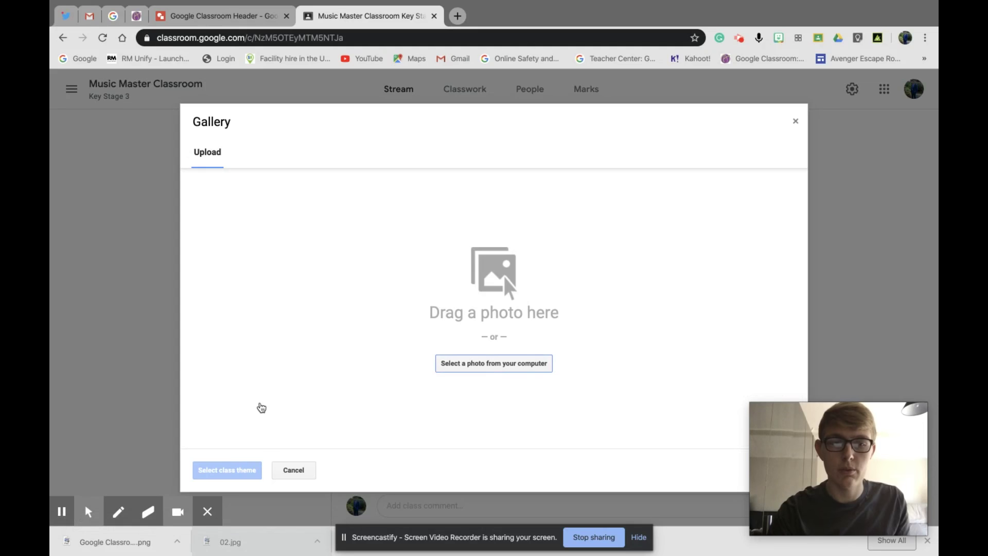
drag(167, 534, 431, 278)
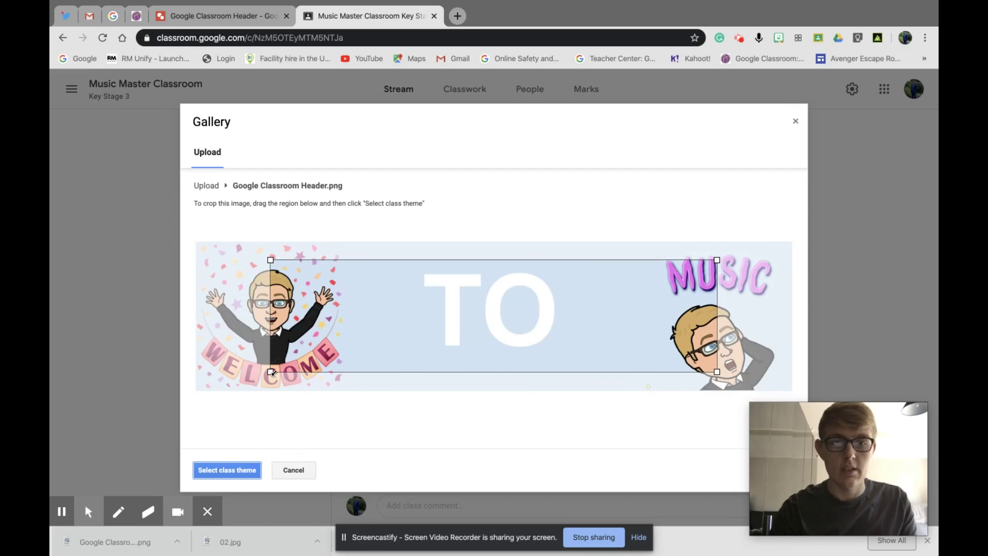
drag(271, 372, 168, 410)
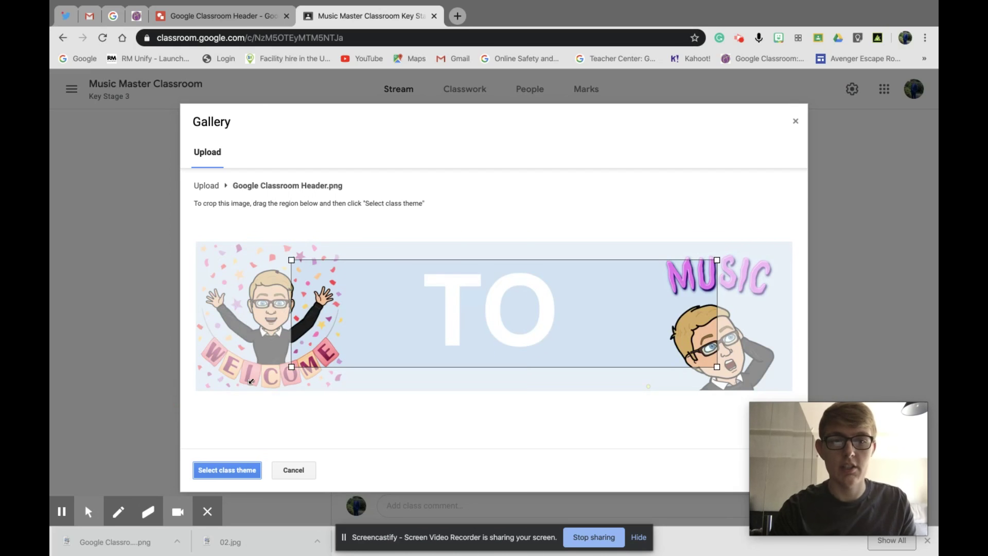
drag(717, 260, 803, 226)
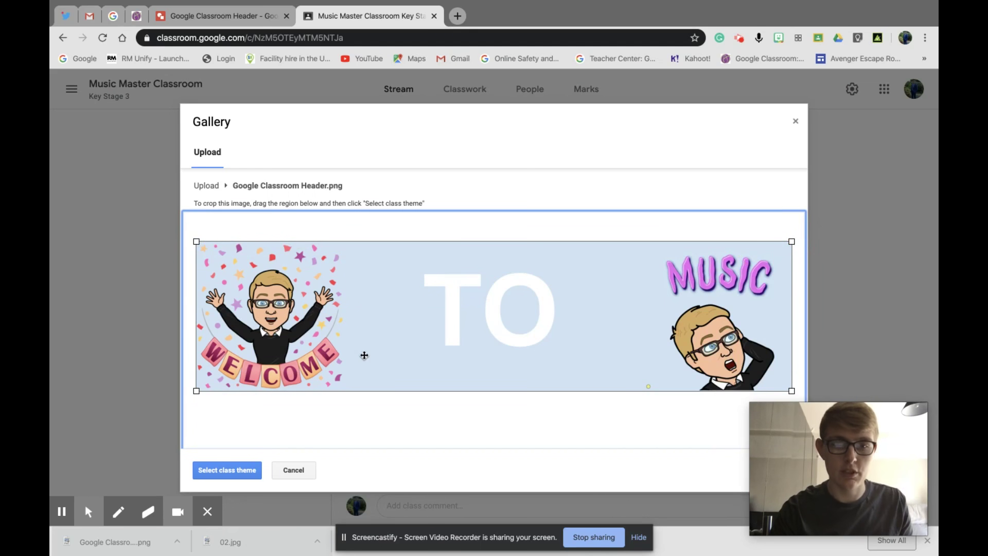
Apply the cropped header image as the Music Master Classroom class theme.
click(221, 469)
click(672, 410)
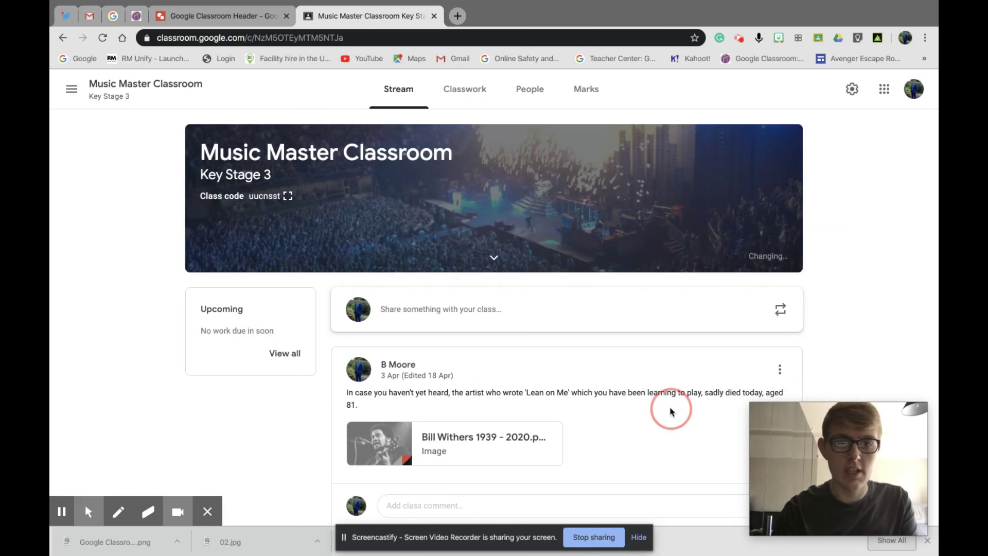